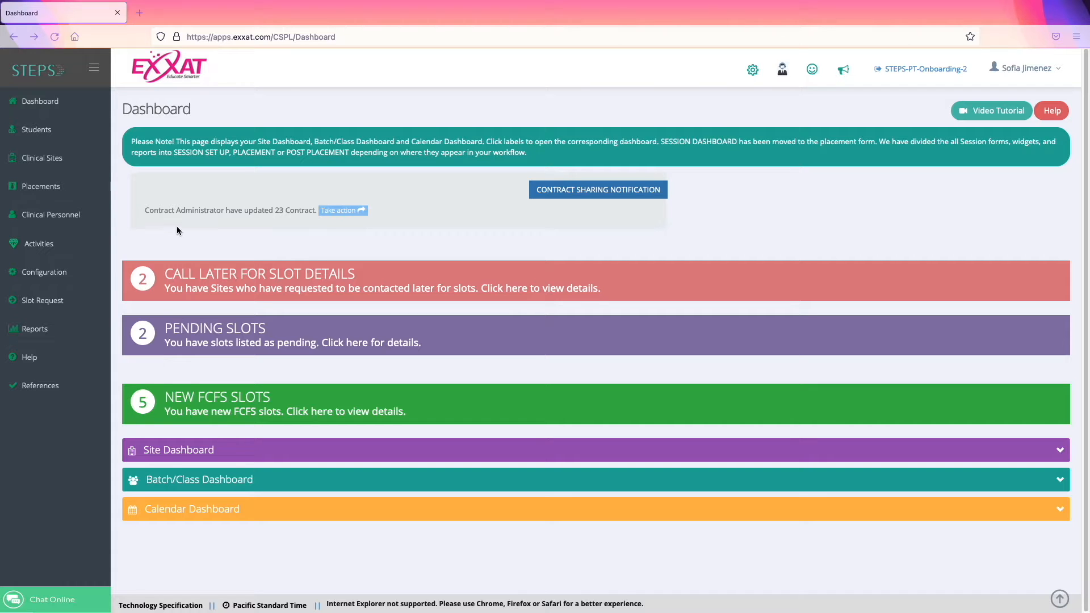
# Step: Open the session activities in the session setup of DPT 800 Clinical Practice I - CO 23
pyautogui.moveTo(80, 185)
pyautogui.click(149, 185)
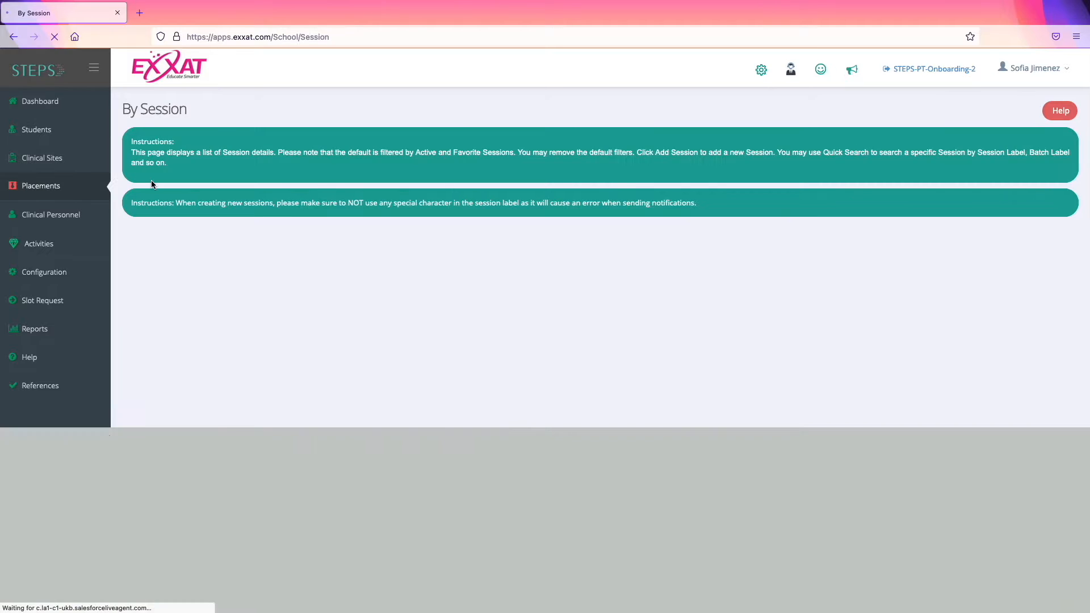
pyautogui.scroll(-3, 336, 373)
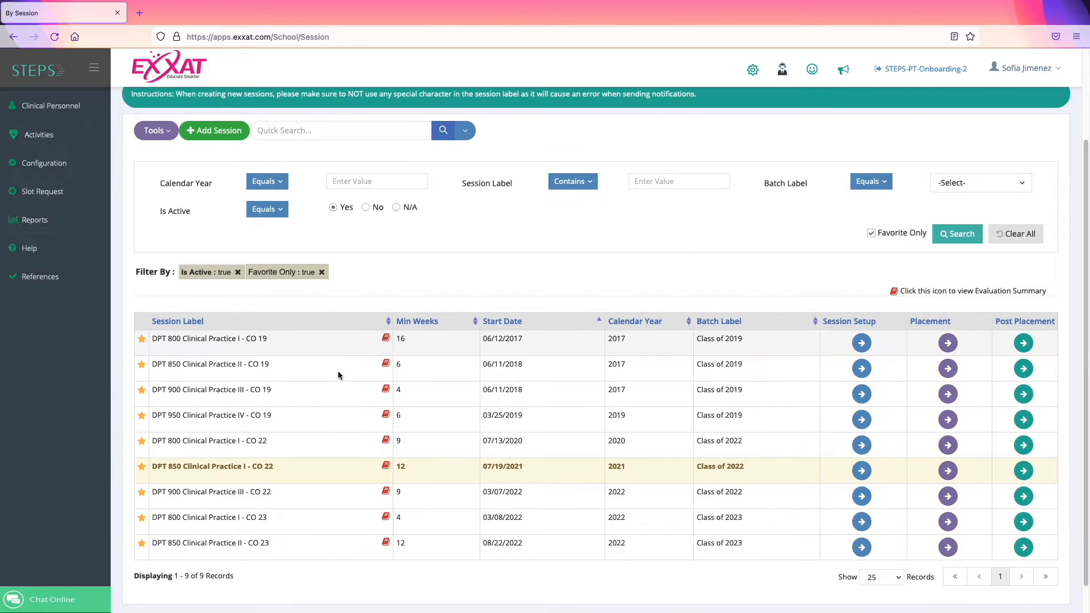
pyautogui.scroll(-2, 238, 397)
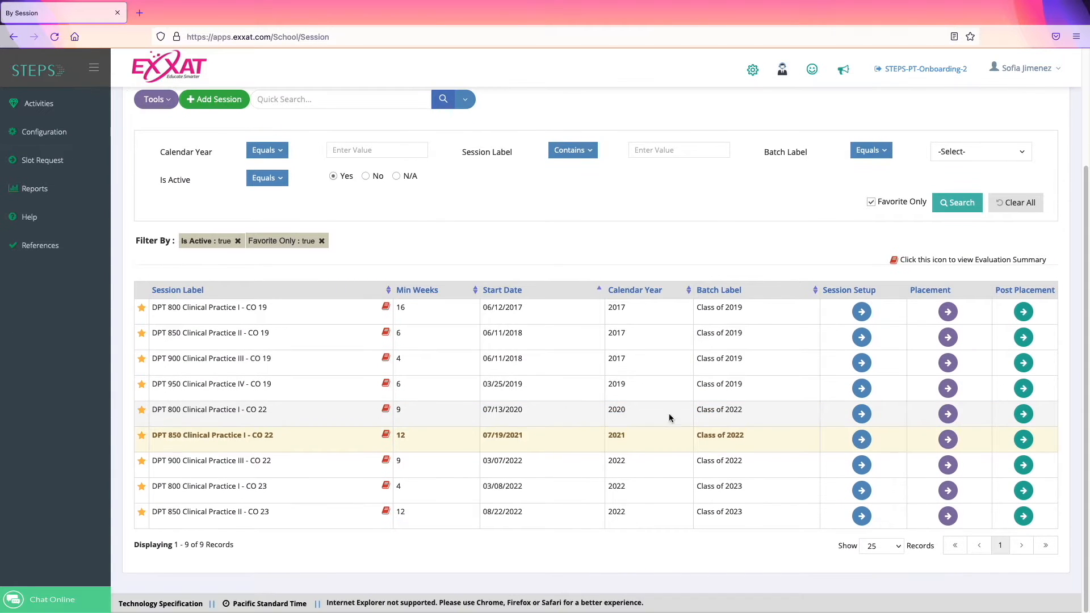
pyautogui.click(863, 490)
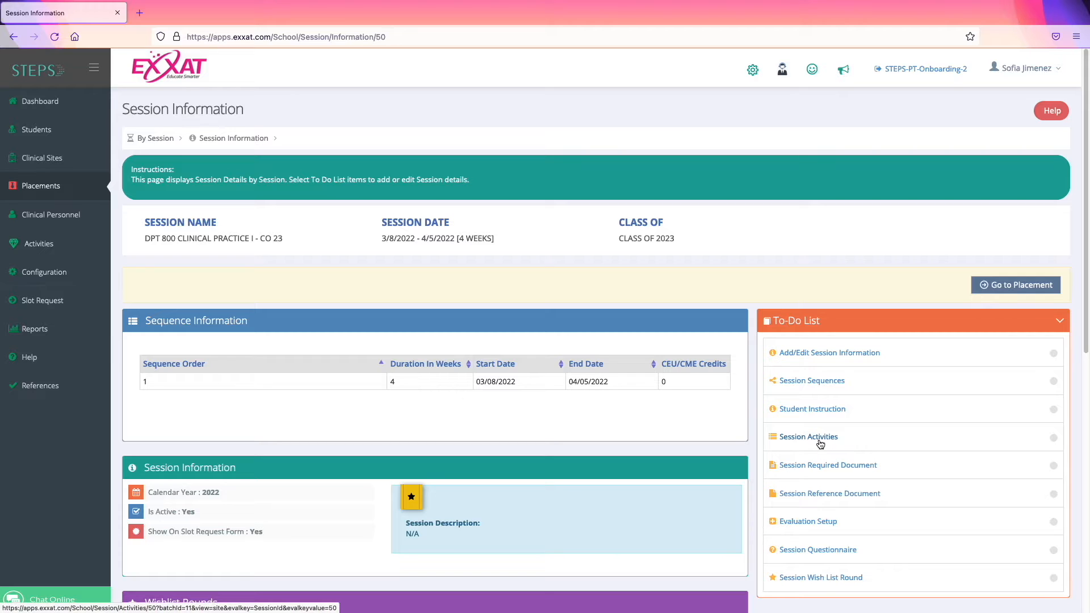
pyautogui.click(818, 441)
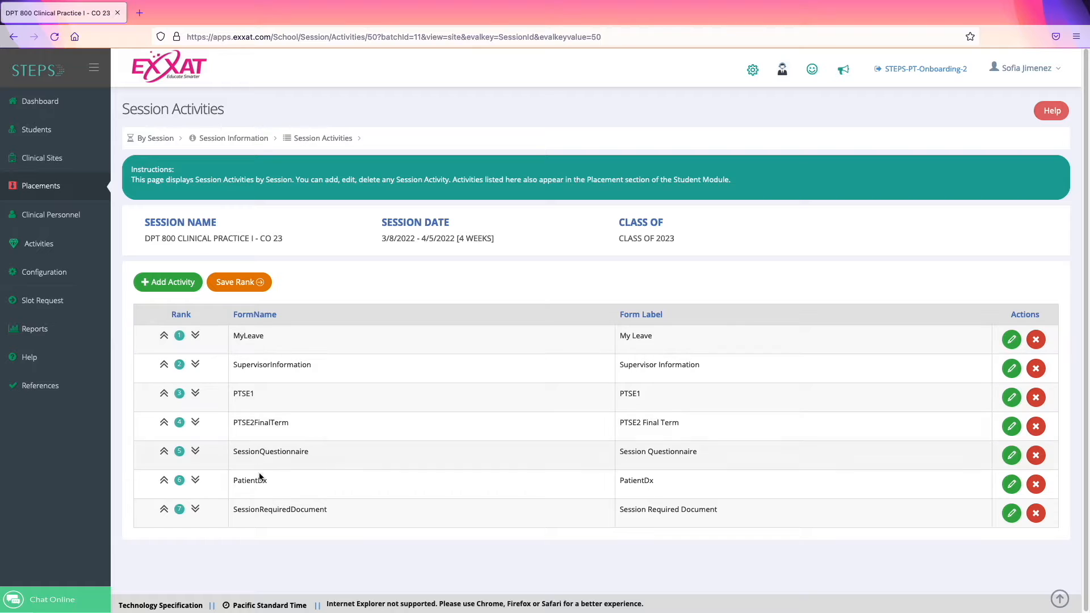
# Step: Add an EvalSummary session activity with the form label "Additional Evaluations" and save it
pyautogui.click(179, 289)
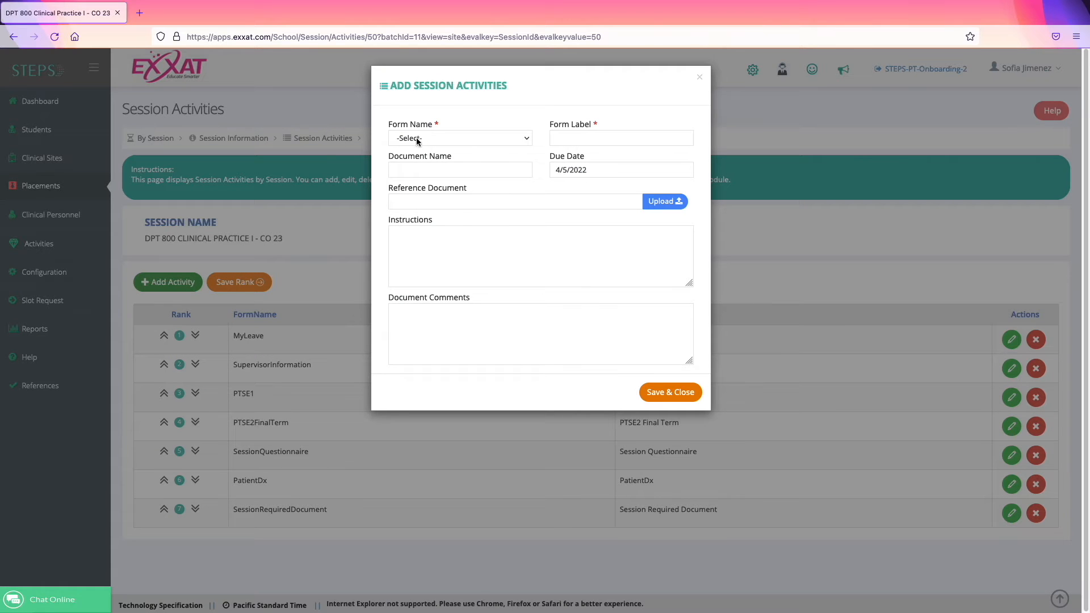
pyautogui.click(417, 139)
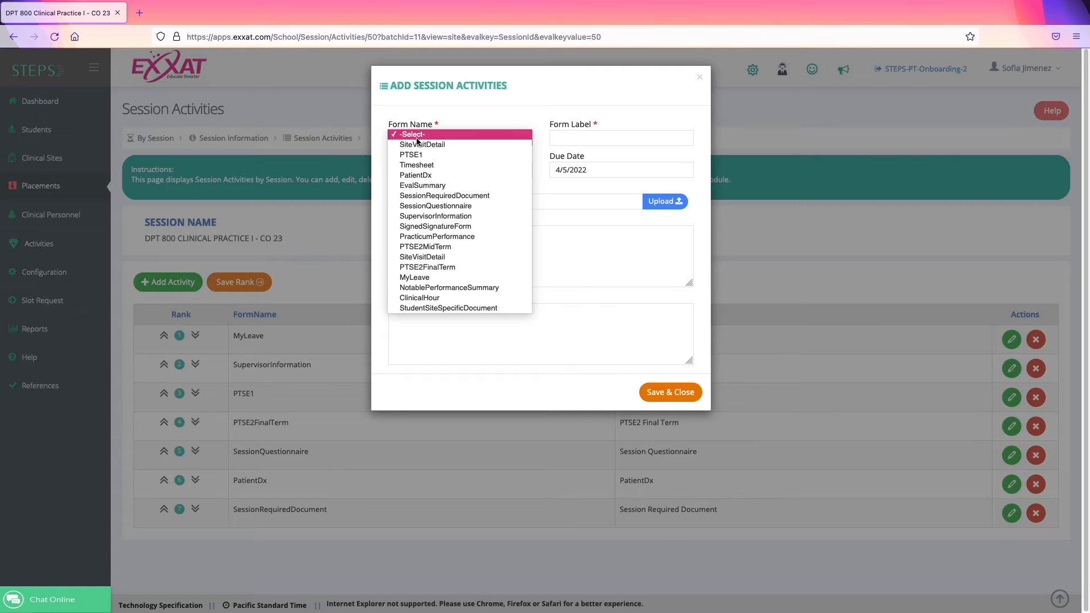
pyautogui.click(421, 186)
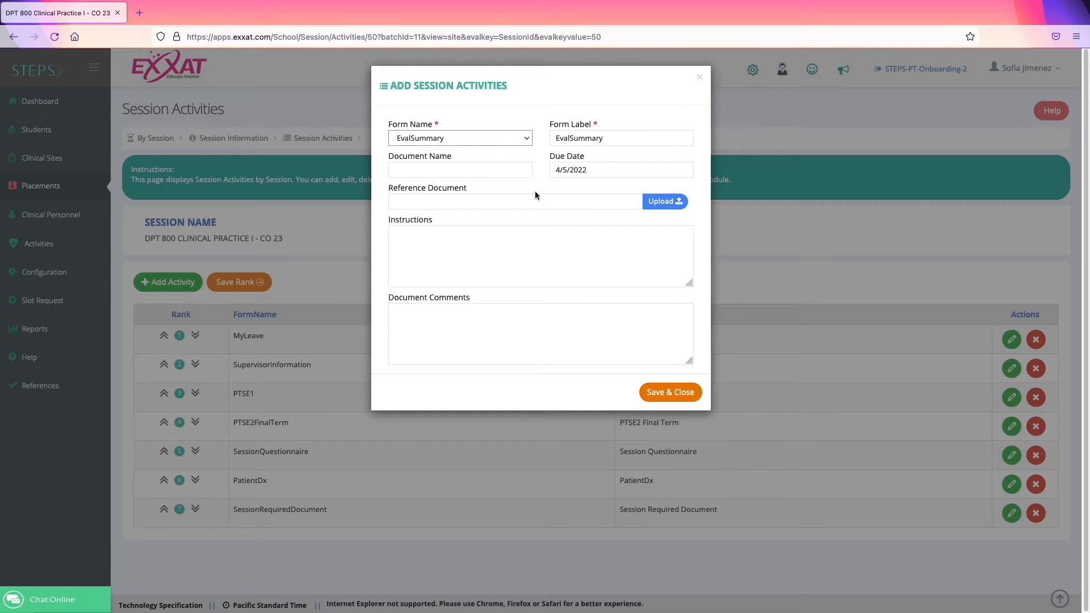
pyautogui.moveTo(624, 139); pyautogui.dragTo(547, 138)
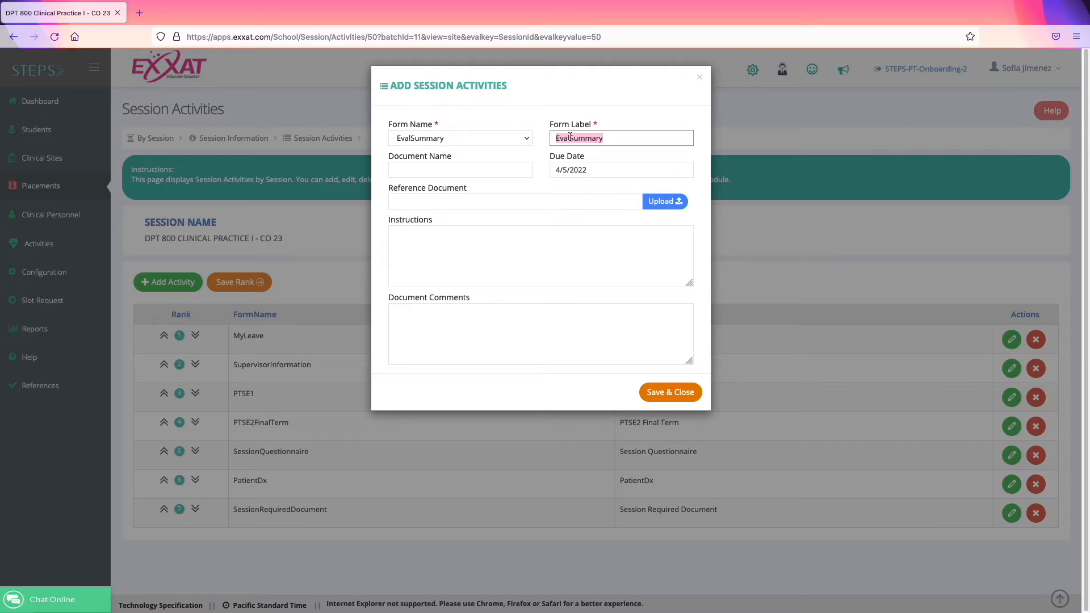
pyautogui.write('Additional Evaluations')
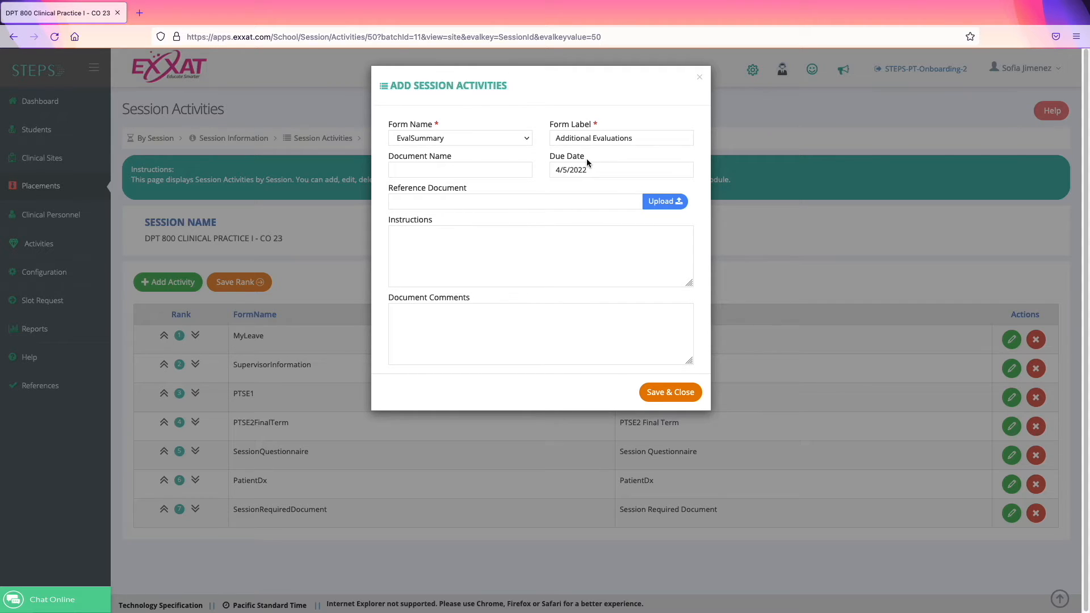
pyautogui.moveTo(595, 172); pyautogui.dragTo(545, 163)
pyautogui.click(663, 393)
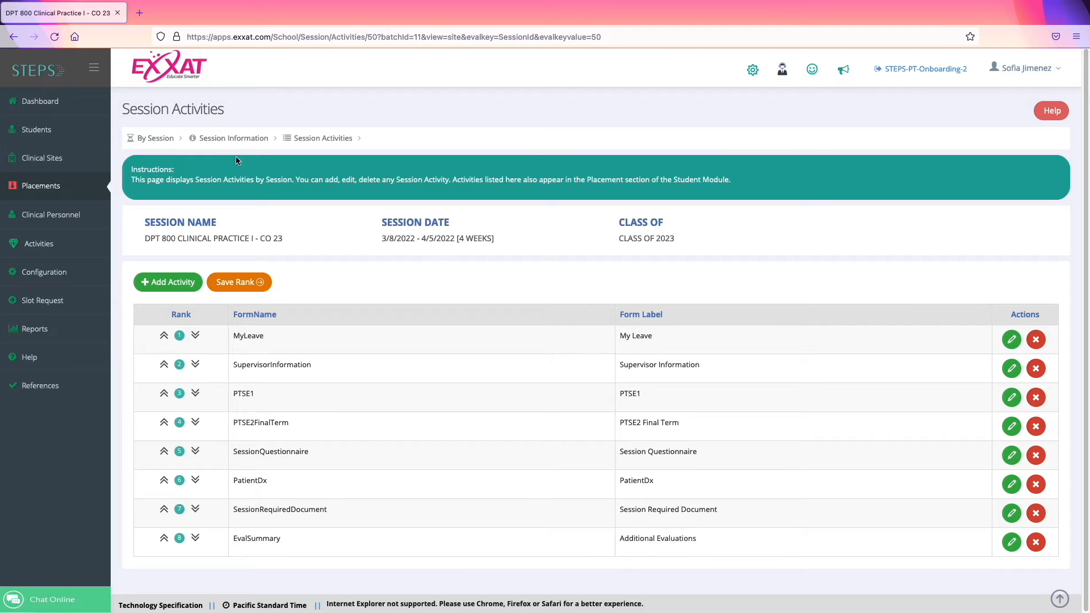
# Step: Assign the DCE_Survey form in the session's evaluation setup and save the assignment
pyautogui.click(239, 141)
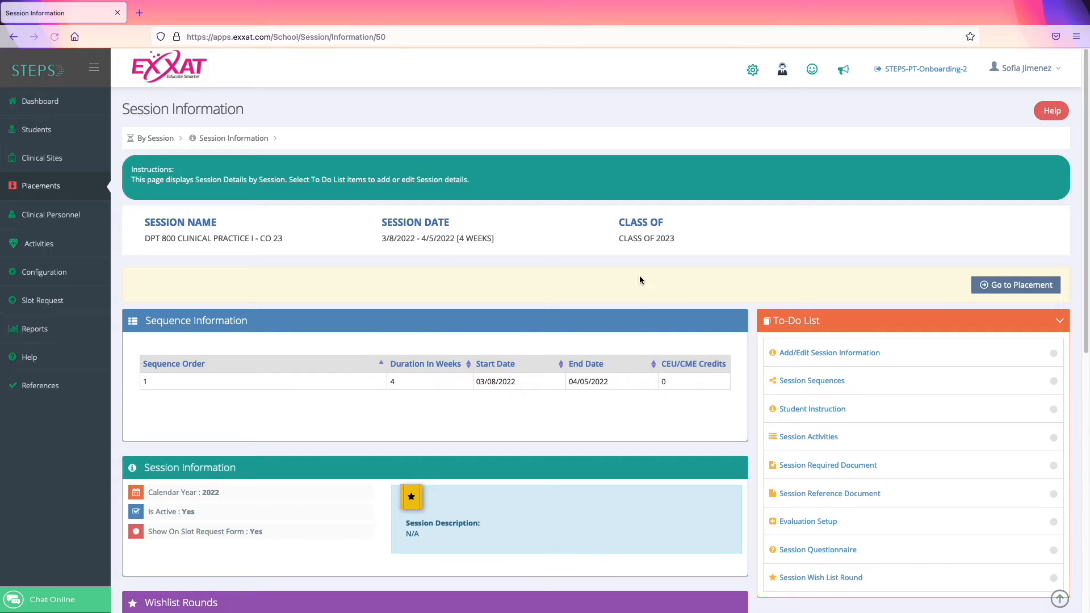
pyautogui.scroll(-2, 659, 282)
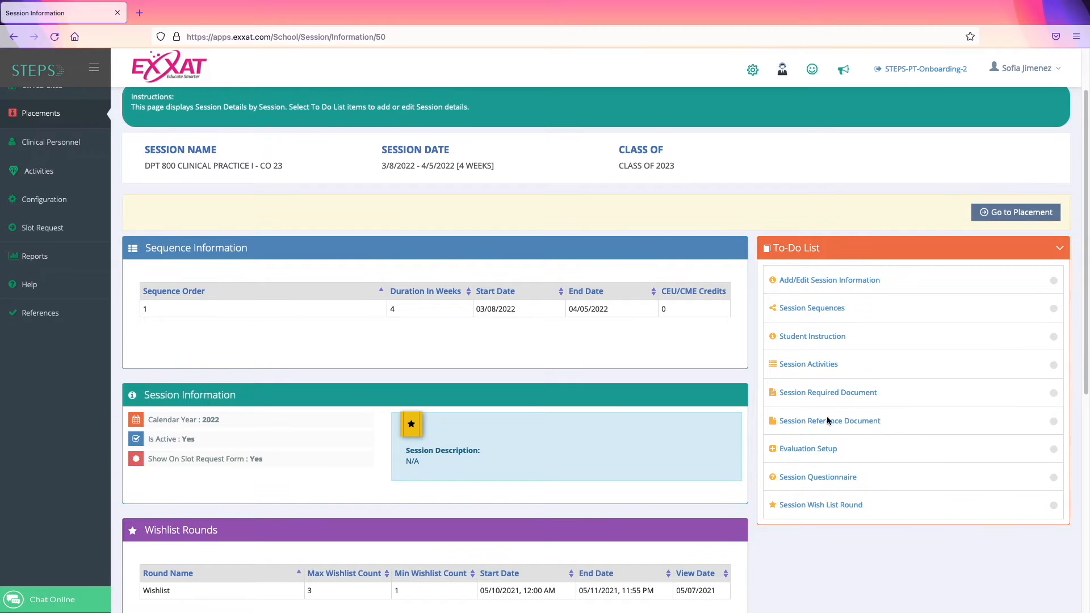
pyautogui.click(809, 450)
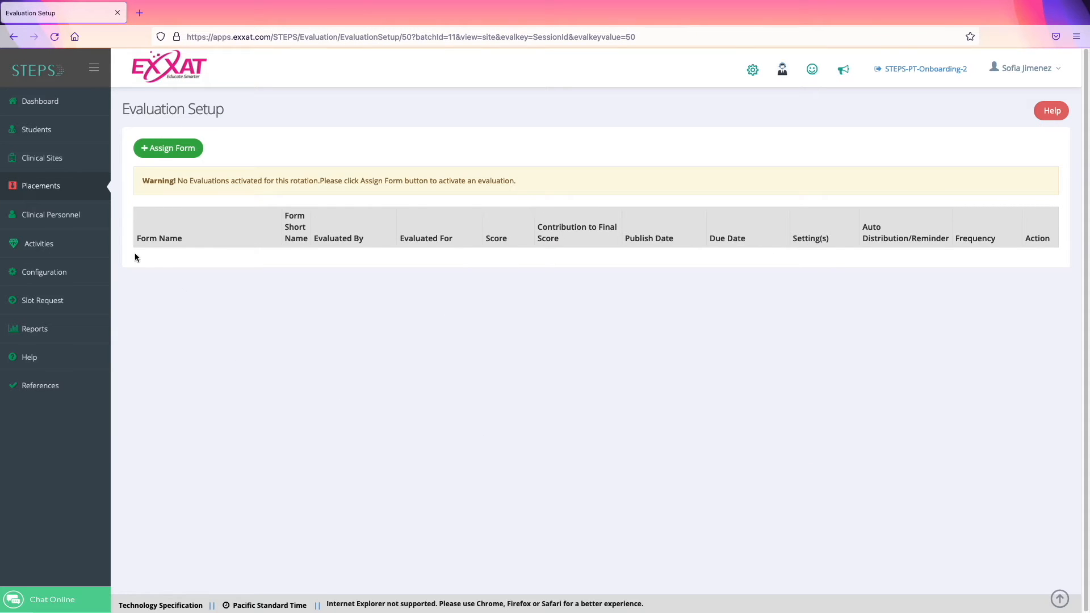
pyautogui.click(157, 155)
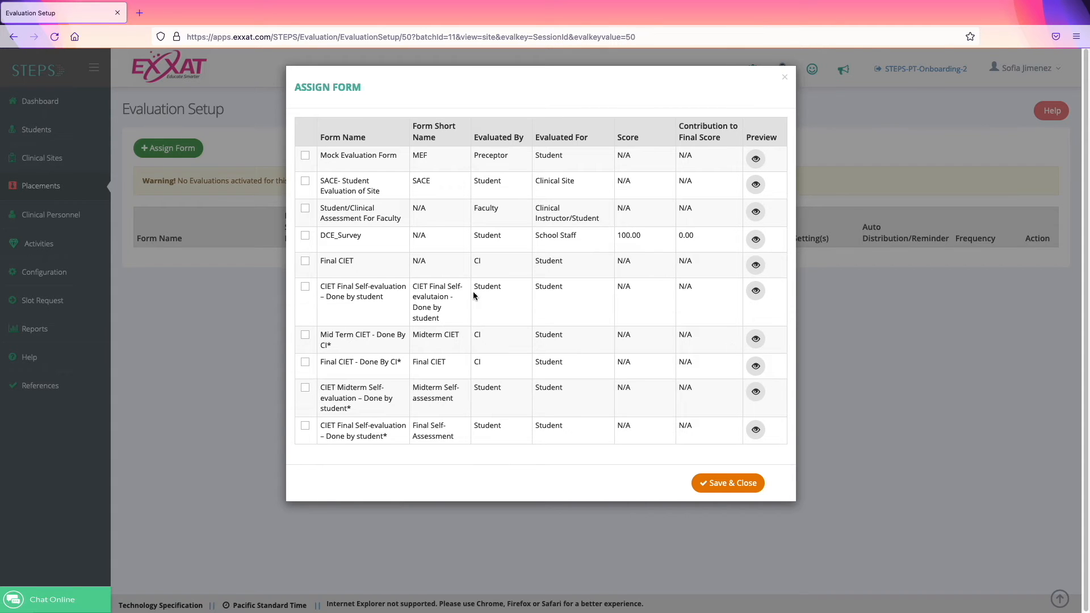
pyautogui.click(305, 235)
pyautogui.click(740, 489)
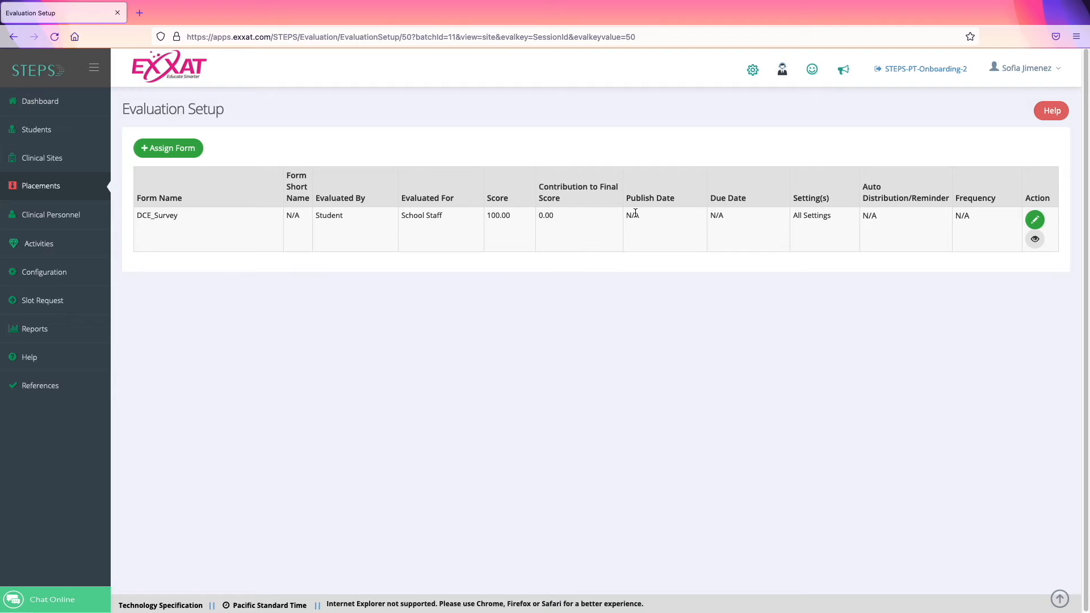
# Step: Set the DCE_Survey form's publish date to 11 July 2022 at 0:00 and its due date to 31 August 2022 at 23:55
pyautogui.click(627, 198)
pyautogui.moveTo(628, 198); pyautogui.dragTo(777, 203)
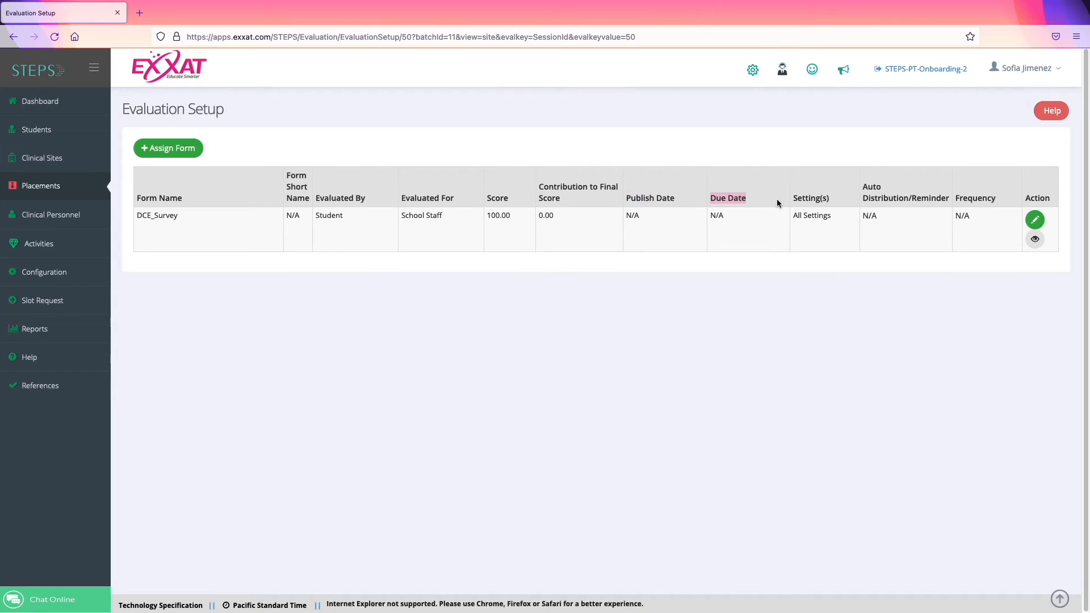
pyautogui.click(981, 226)
pyautogui.click(1034, 221)
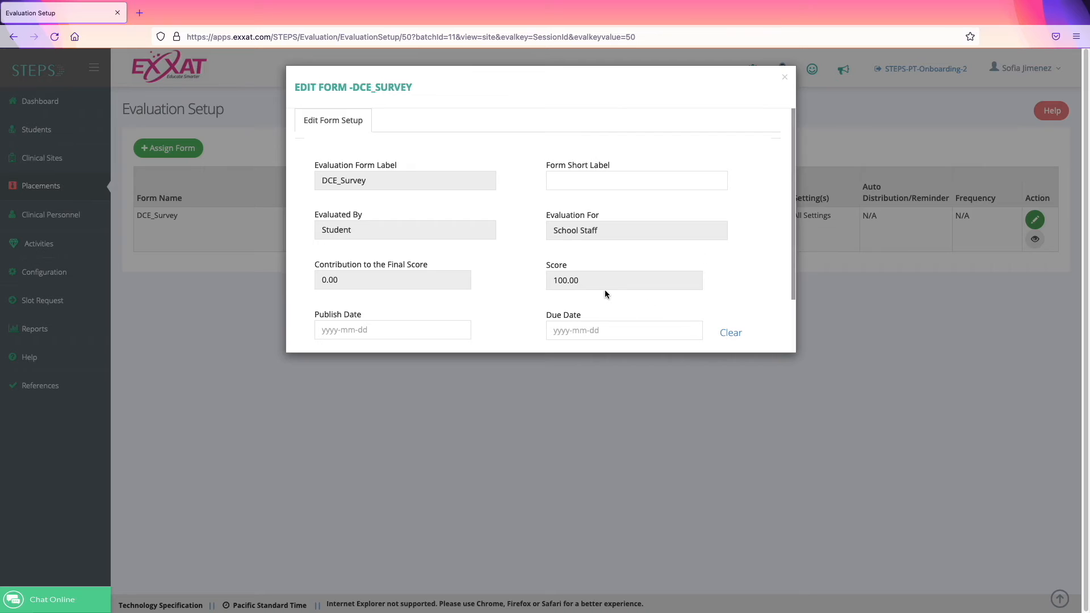
pyautogui.scroll(-2, 429, 271)
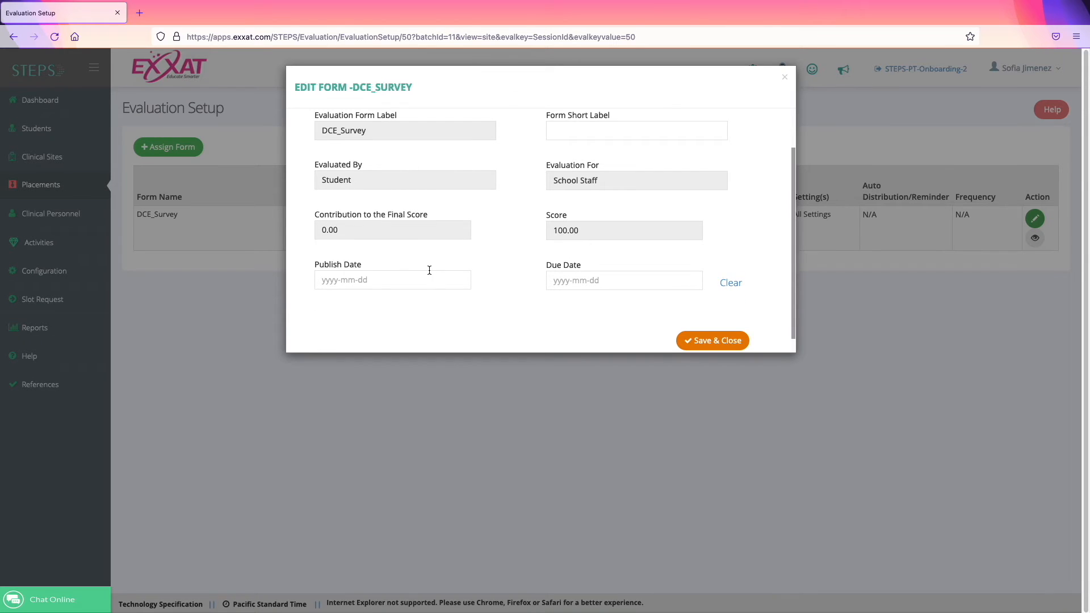
pyautogui.scroll(-1, 430, 270)
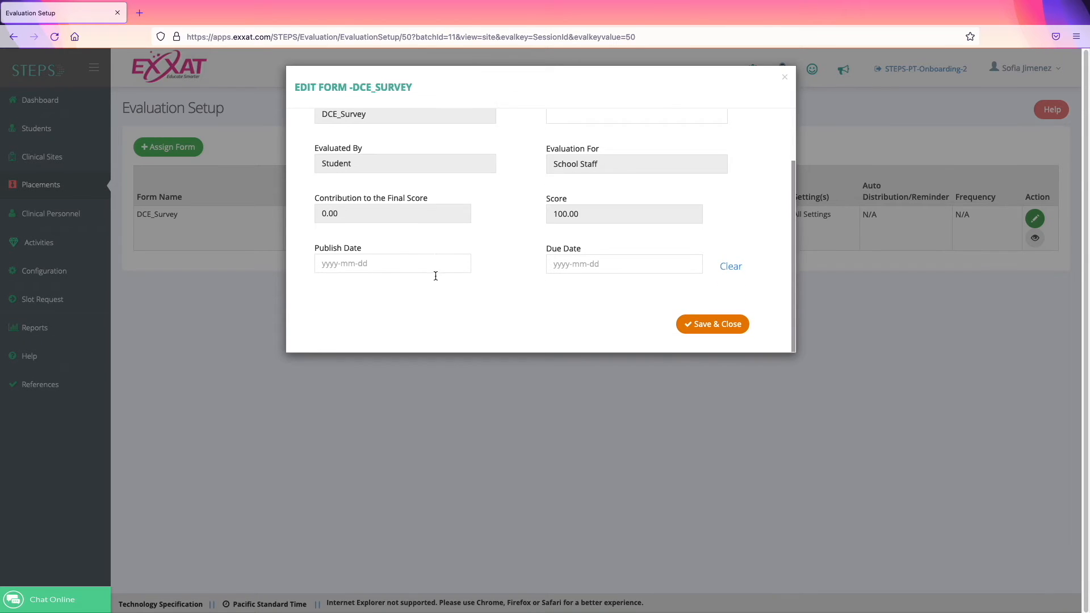
pyautogui.click(381, 266)
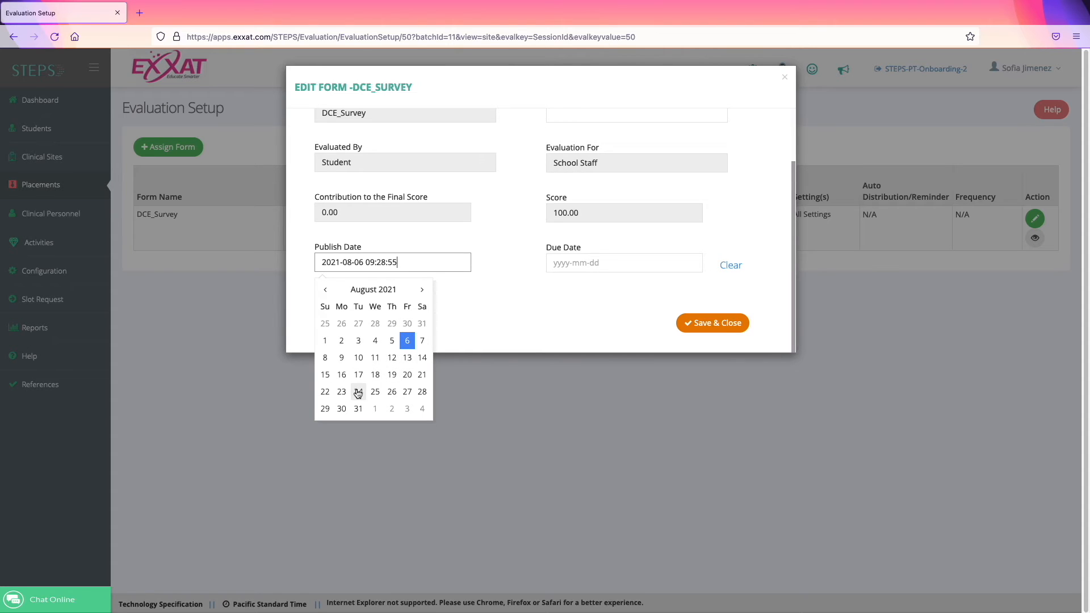
pyautogui.click(421, 293)
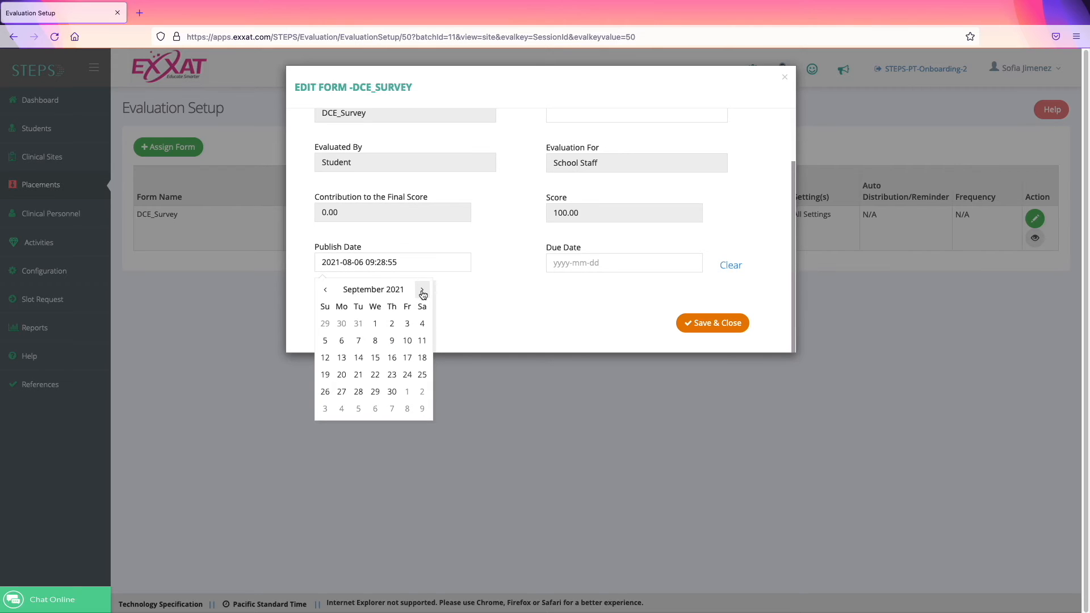
pyautogui.click(422, 291)
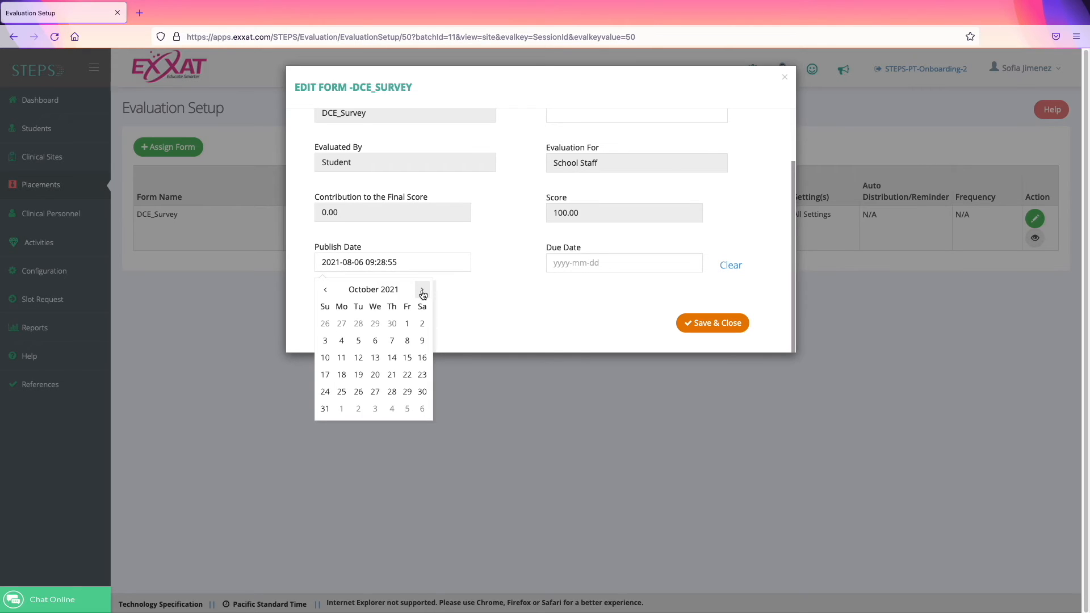
pyautogui.click(379, 294)
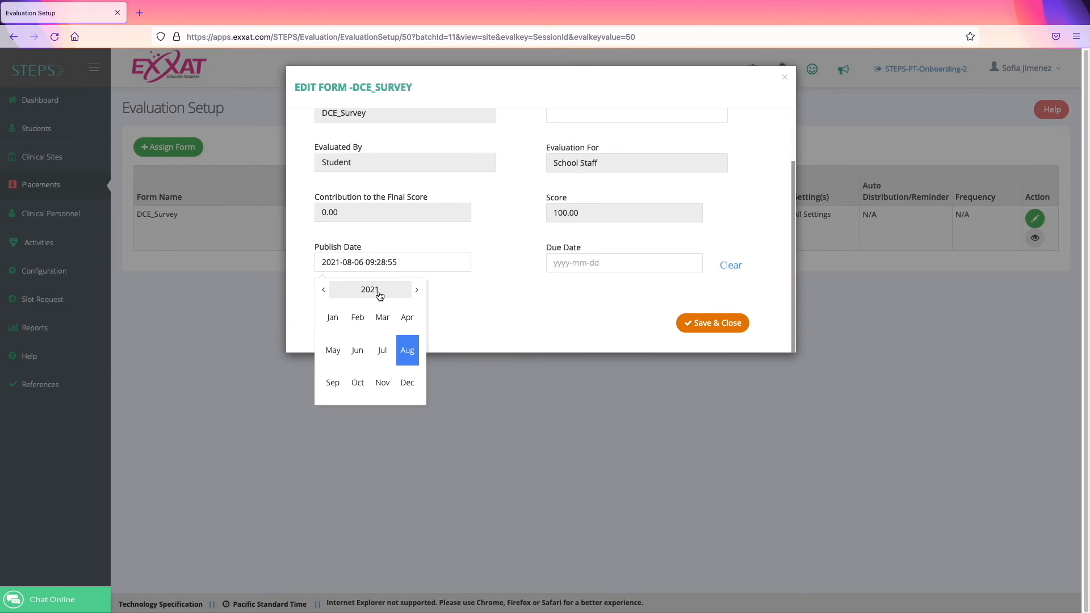
pyautogui.click(419, 292)
pyautogui.click(386, 348)
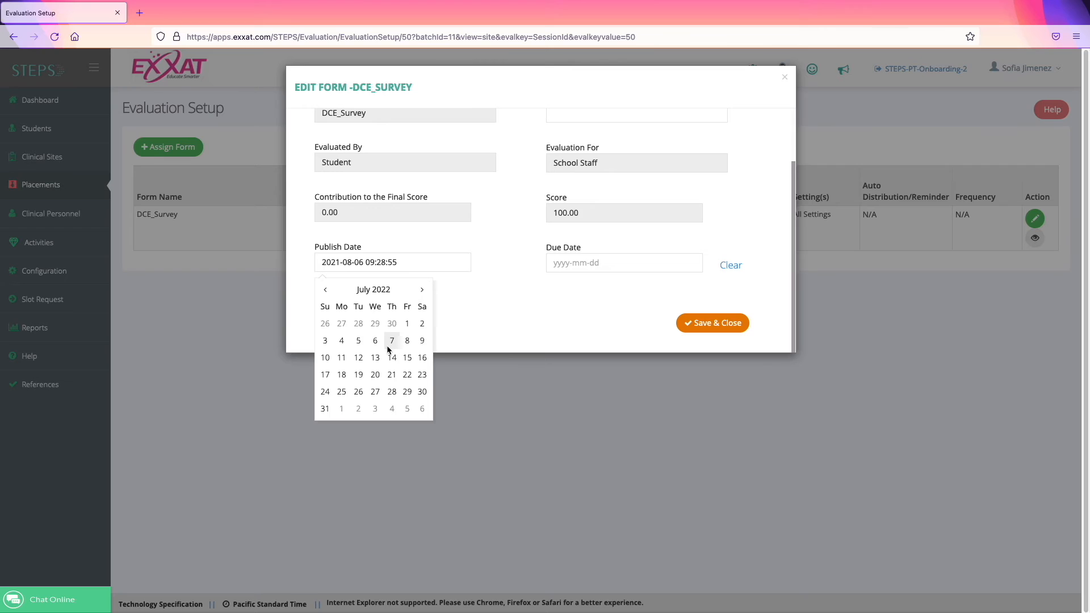
pyautogui.click(341, 358)
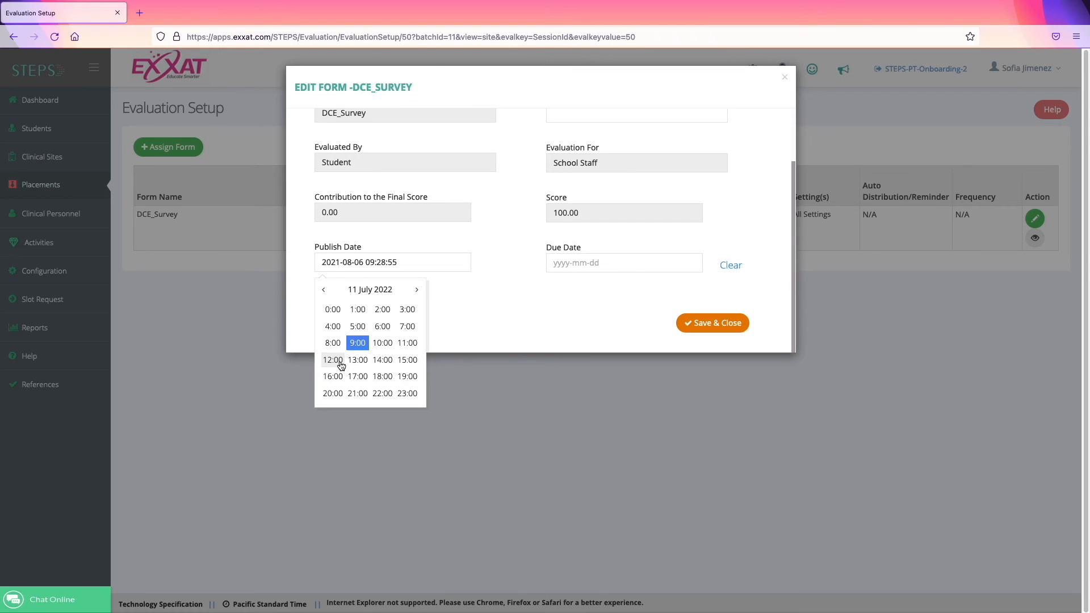
pyautogui.click(334, 311)
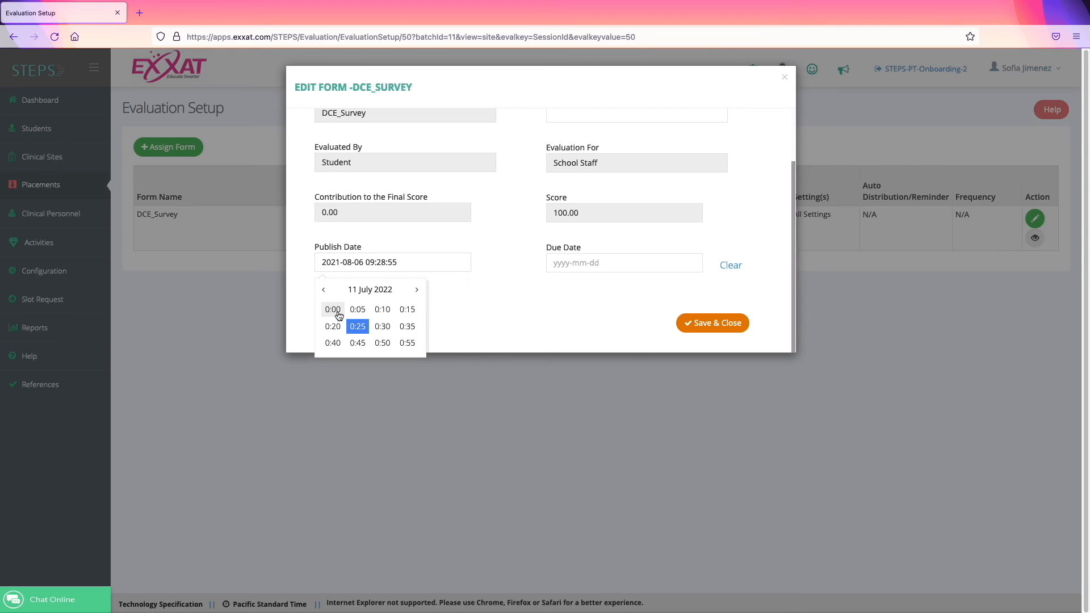
pyautogui.click(333, 310)
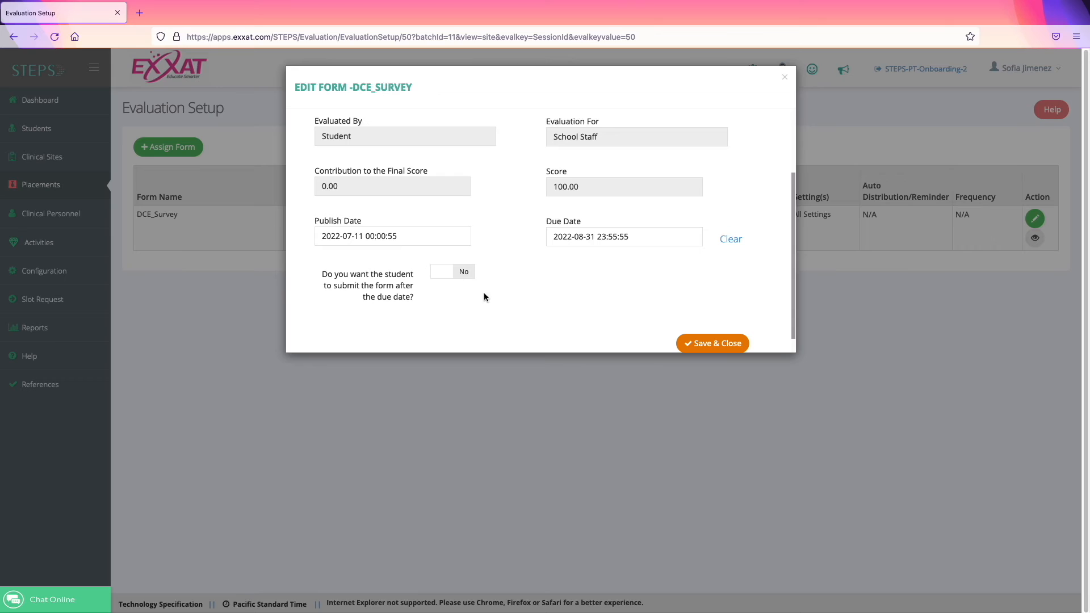
# Step: Allow students to submit the DCE_Survey form after the due date and save the form setup
pyautogui.click(466, 275)
pyautogui.scroll(-1, 596, 335)
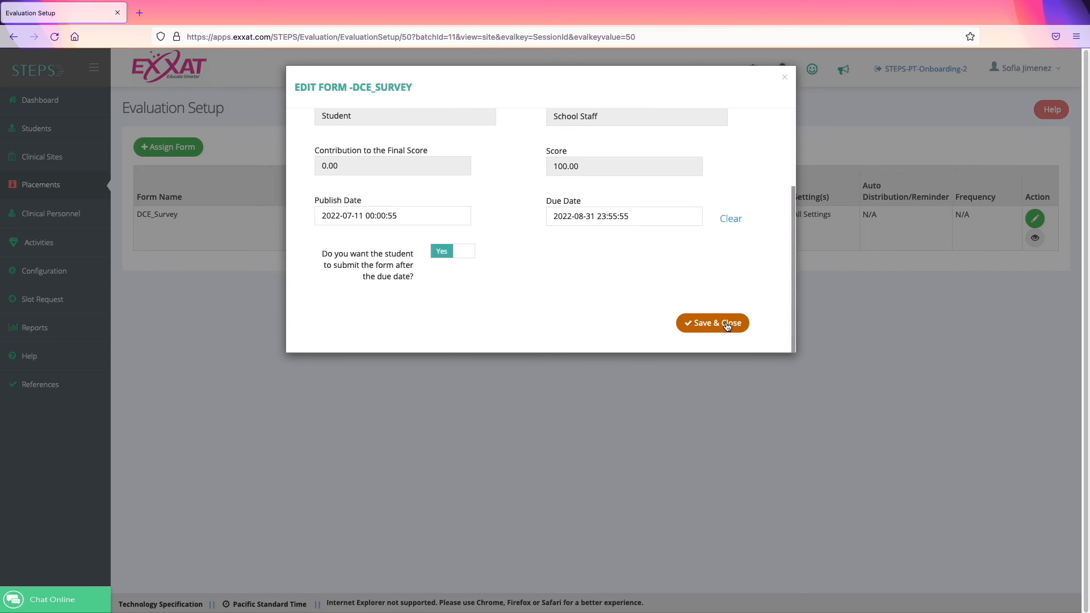
pyautogui.click(727, 325)
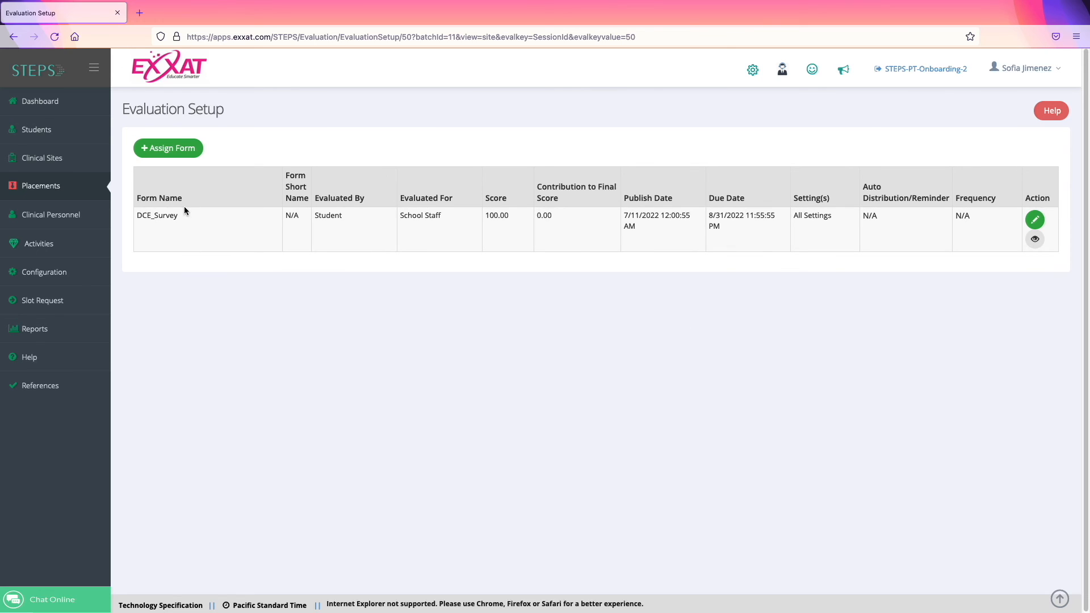
# Step: Open the Evaluation Summary from the post placement details of DPT 800 Clinical Practice I - CO 23
pyautogui.moveTo(91, 193)
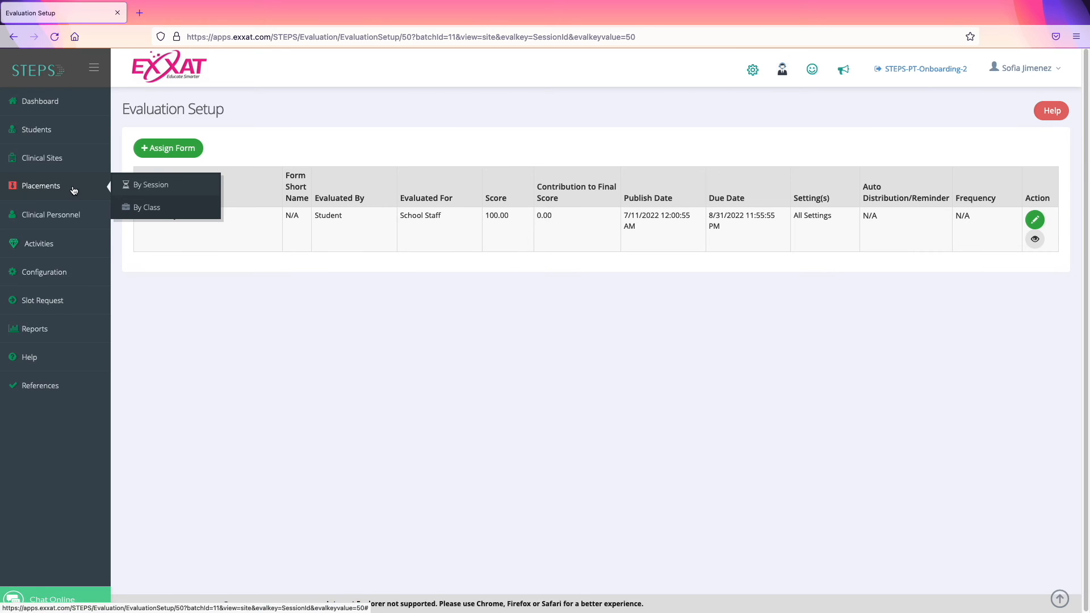
pyautogui.click(148, 186)
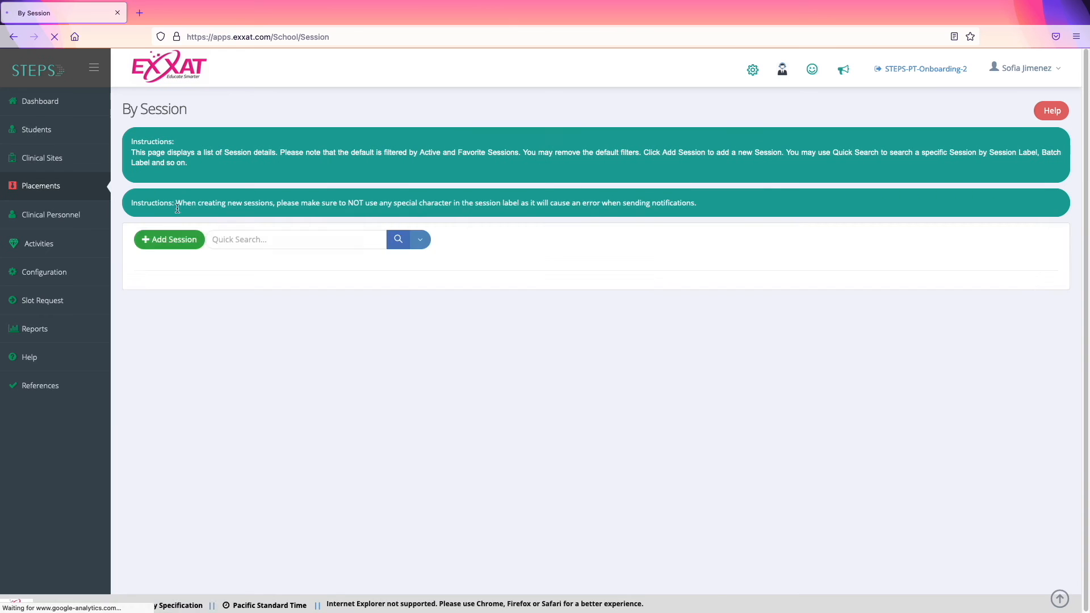
pyautogui.scroll(-3, 541, 388)
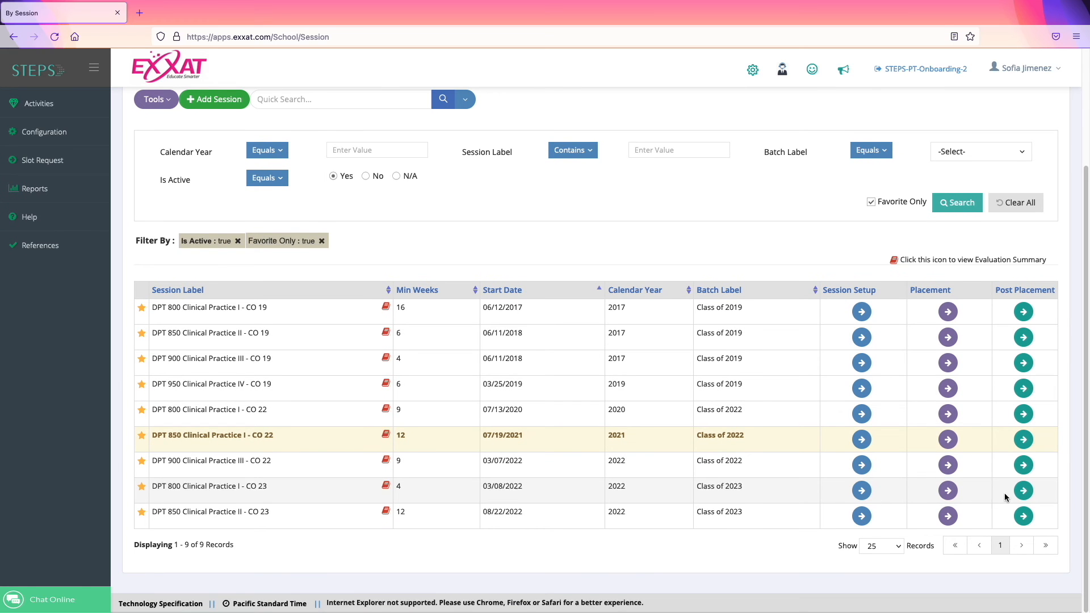
pyautogui.click(1022, 492)
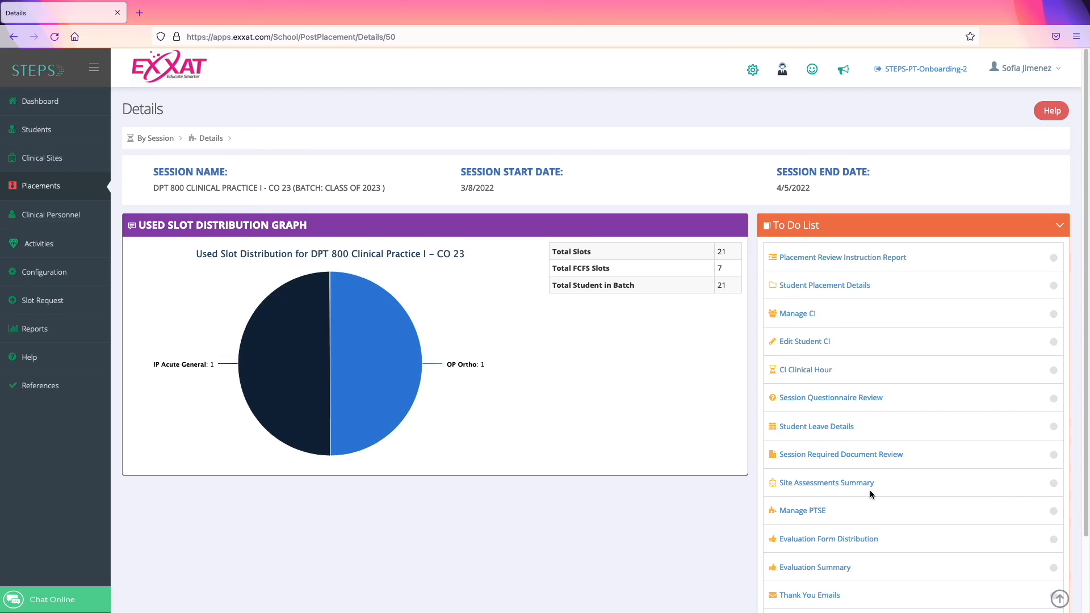
pyautogui.scroll(-1, 870, 489)
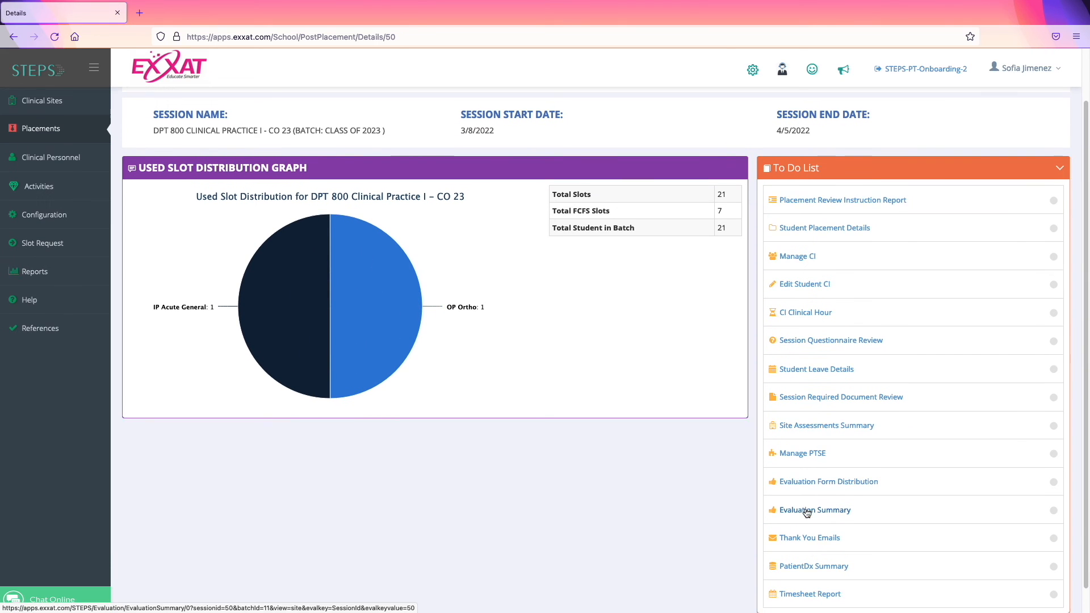
pyautogui.scroll(-1, 807, 512)
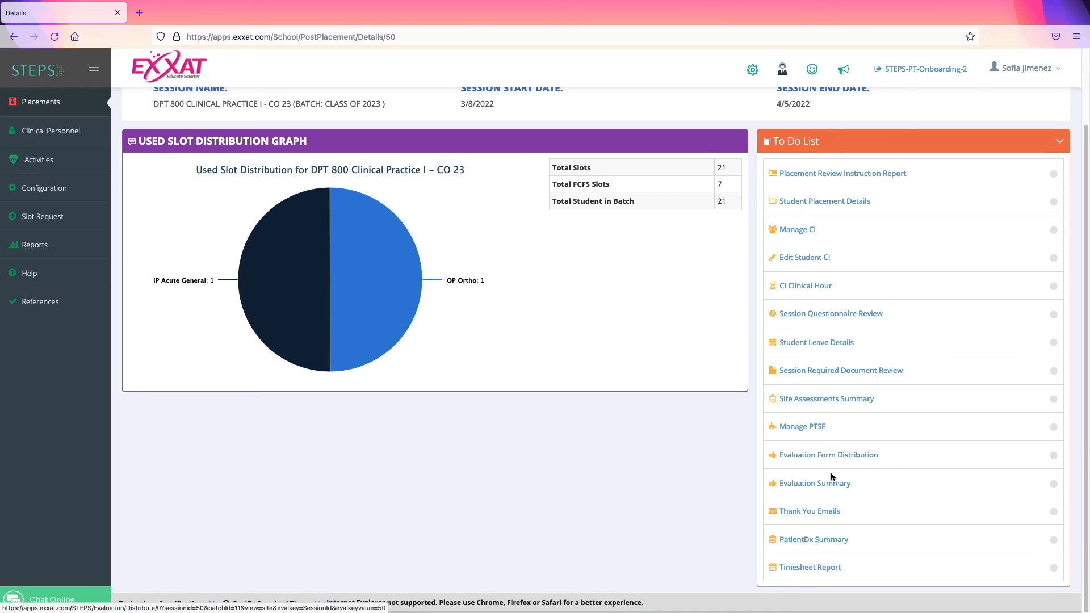
pyautogui.click(798, 489)
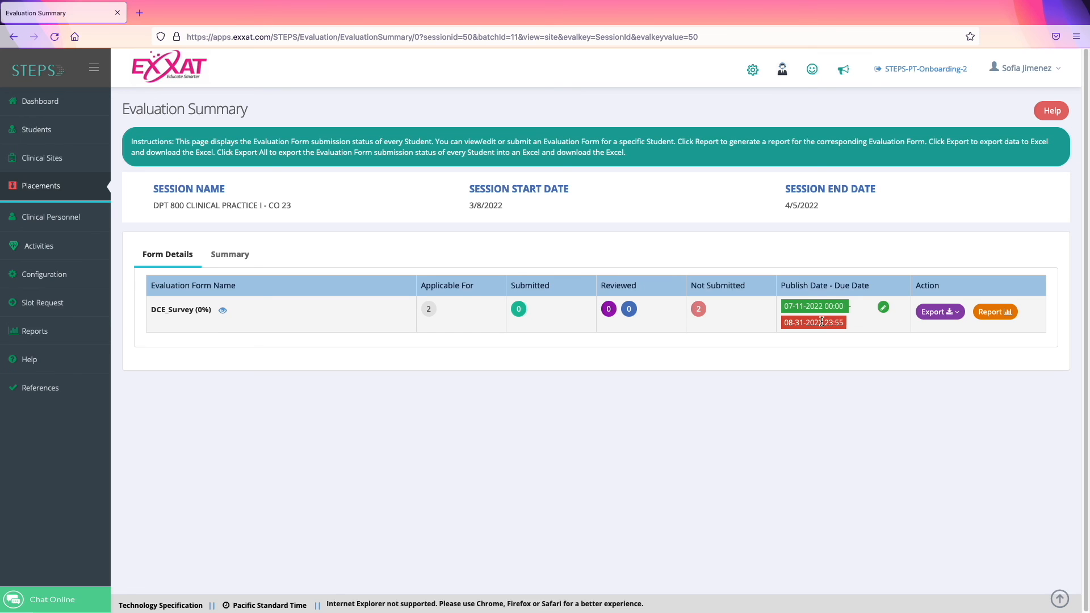
# Step: Review the DCE_Survey publish and due date settings, close them without saving, and return to the post placement details
pyautogui.click(884, 308)
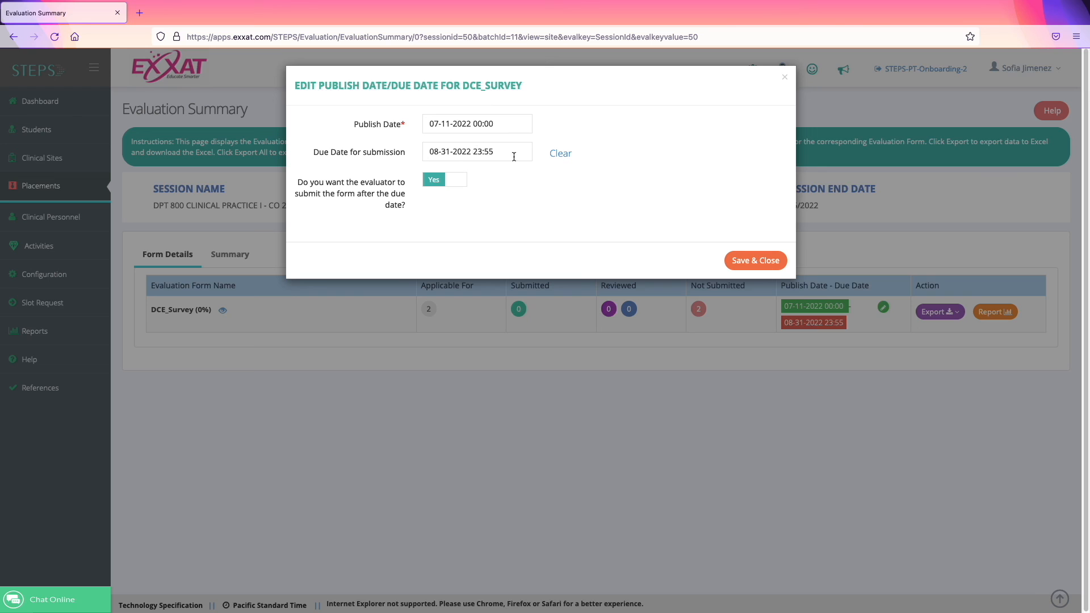
pyautogui.click(785, 78)
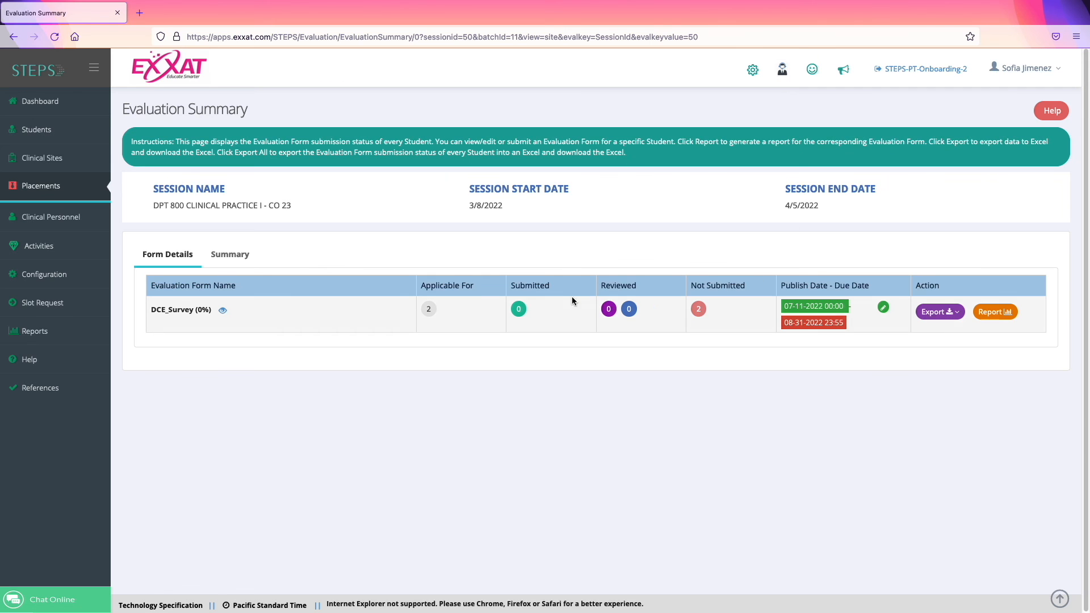
pyautogui.click(13, 36)
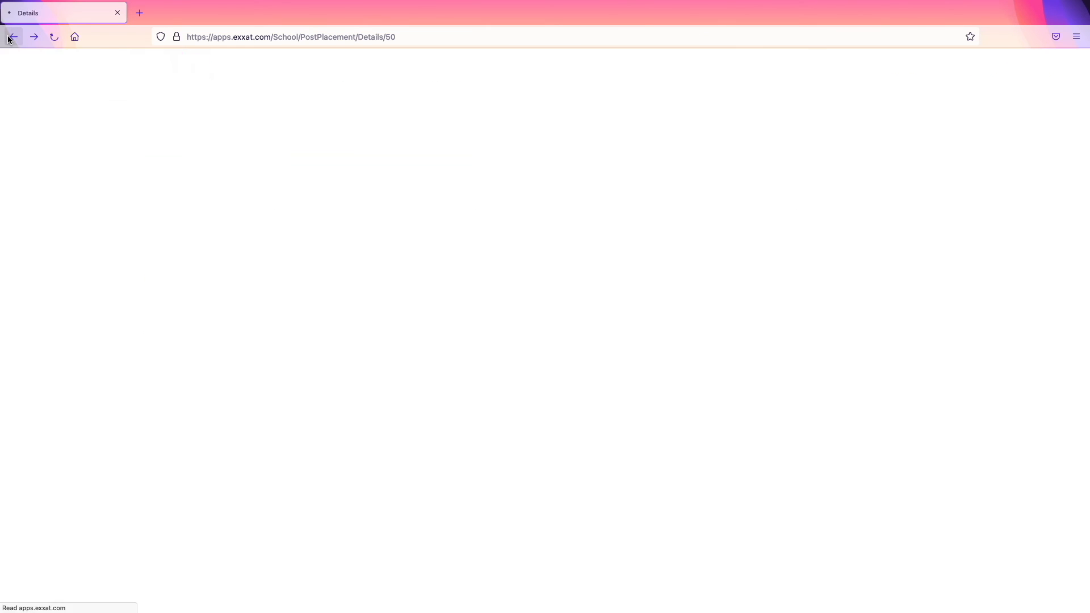